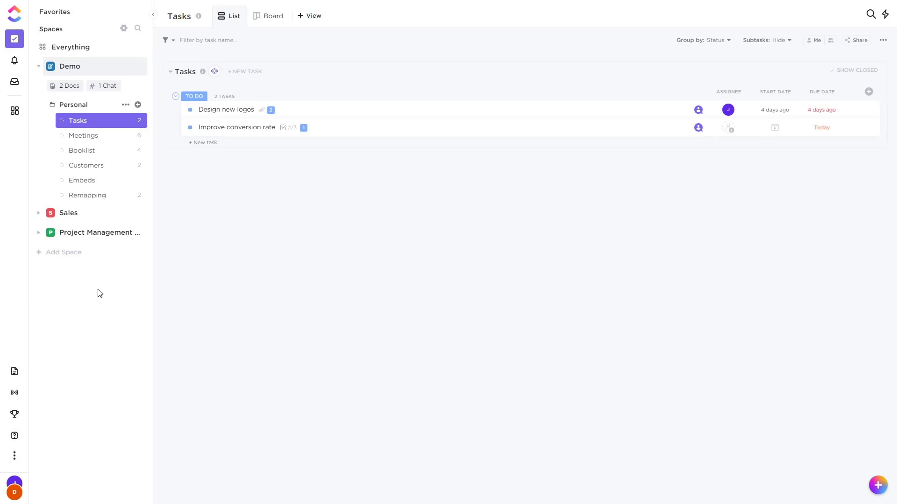
Open the automations panel for the Tasks list.
{"action": "left_click", "coordinate": [217, 71]}
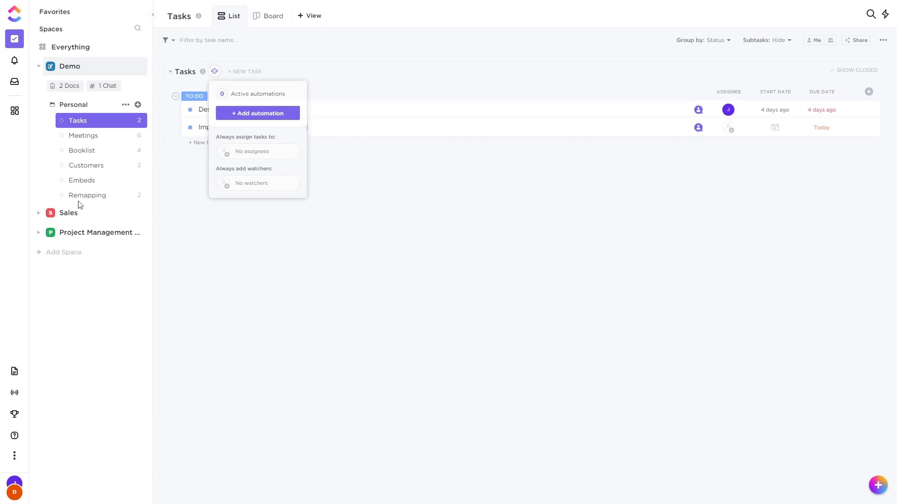
Browse the library of automation templates.
{"action": "left_click", "coordinate": [247, 115]}
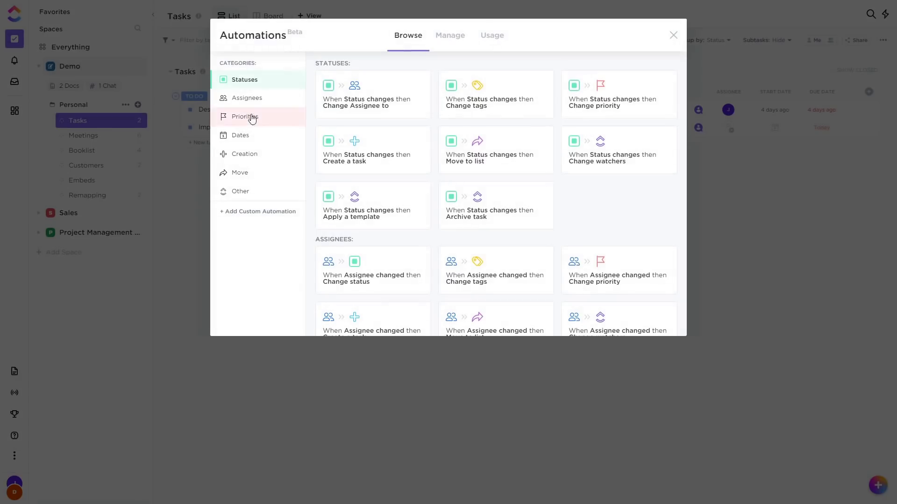
{"action": "scroll", "coordinate": [507, 108], "scroll_direction": "down", "scroll_amount": 15}
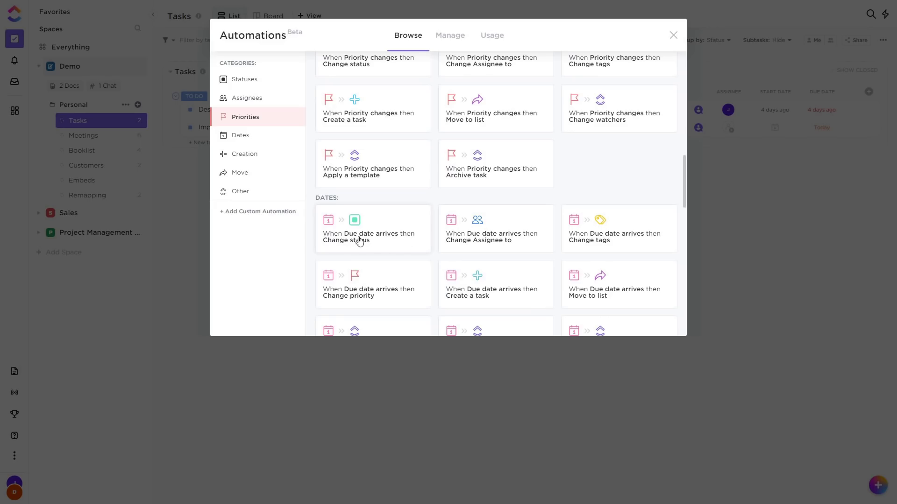
{"action": "scroll", "coordinate": [367, 249], "scroll_direction": "down", "scroll_amount": 15}
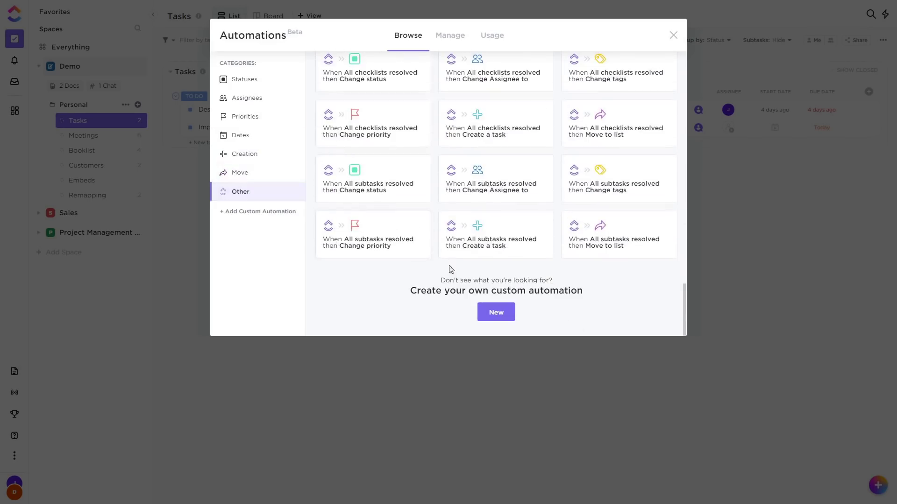
Review the custom automation builder's trigger and action choices, then close it unsaved.
{"action": "left_click", "coordinate": [498, 311]}
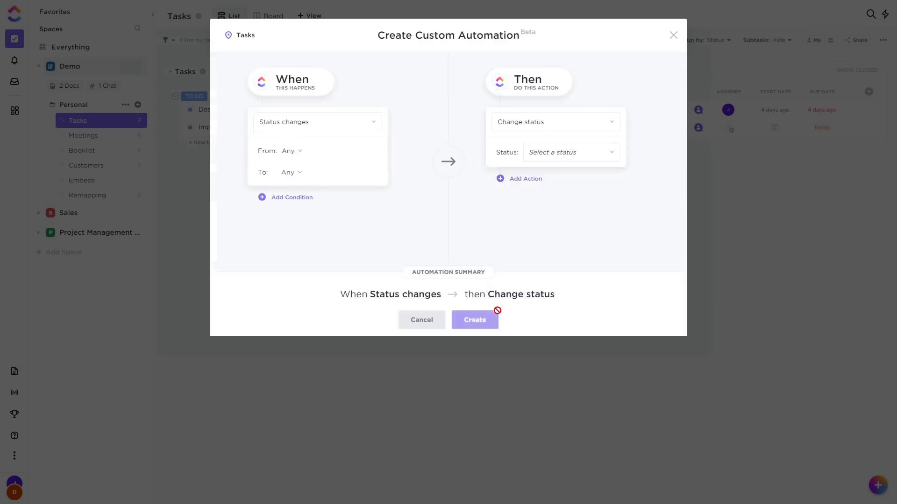
{"action": "left_click", "coordinate": [349, 131]}
{"action": "scroll", "coordinate": [308, 224], "scroll_direction": "down", "scroll_amount": 1}
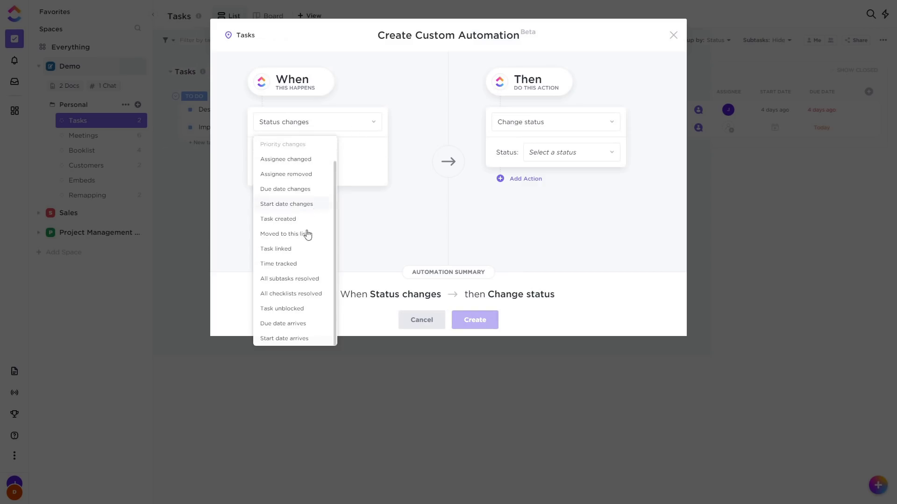
{"action": "left_click", "coordinate": [369, 241]}
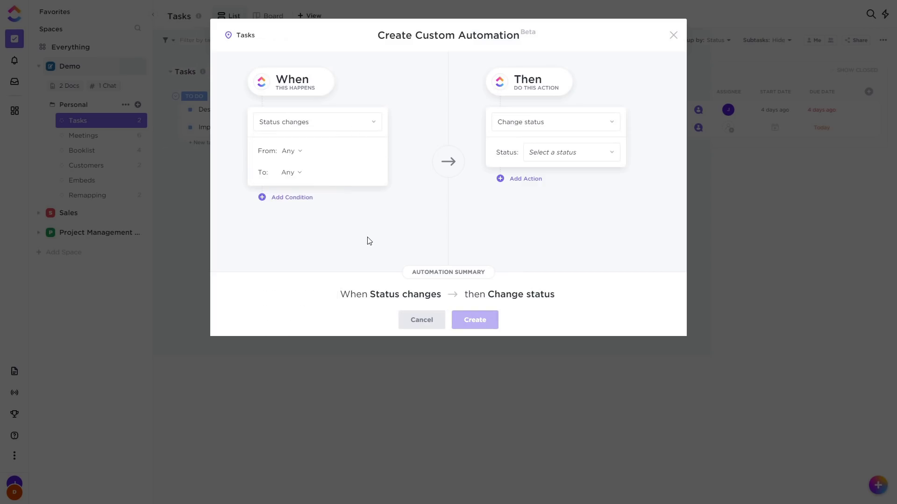
{"action": "left_click", "coordinate": [523, 127]}
{"action": "scroll", "coordinate": [528, 182], "scroll_direction": "down", "scroll_amount": 3}
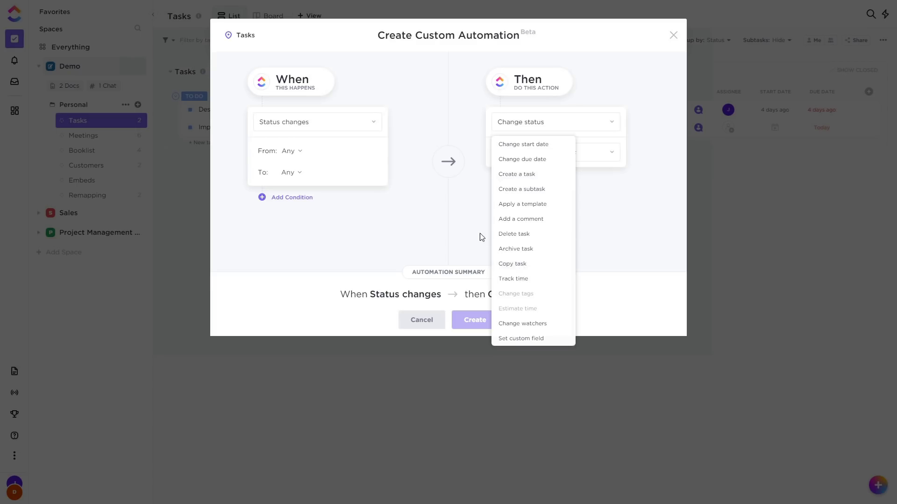
{"action": "left_click", "coordinate": [673, 35]}
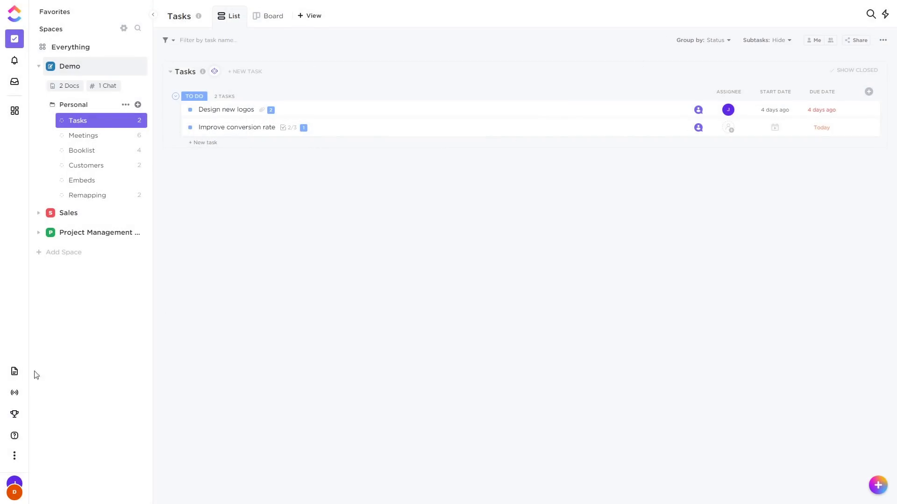
{"action": "left_click", "coordinate": [14, 393]}
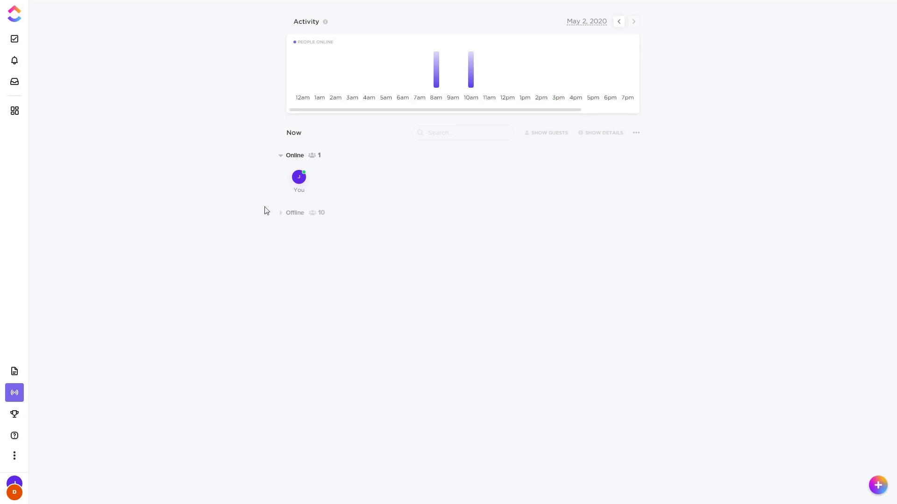
{"action": "left_click", "coordinate": [293, 213]}
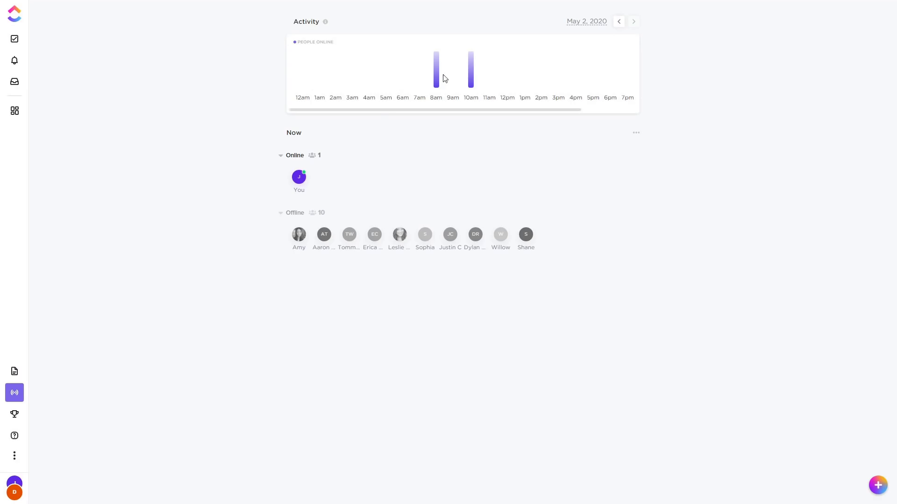
{"action": "mouse_move", "coordinate": [299, 186]}
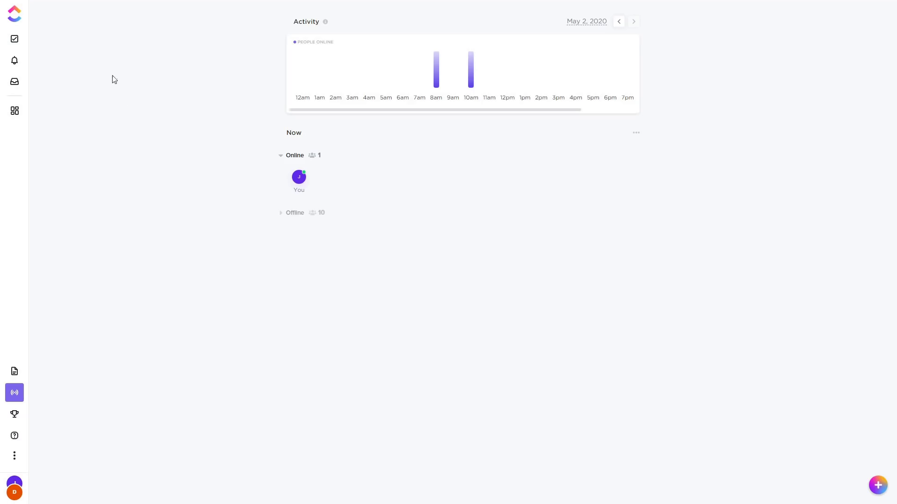
{"action": "left_click", "coordinate": [15, 39]}
Enable the Zoom ClickApp in the workspace's ClickApps settings.
{"action": "left_click", "coordinate": [14, 493]}
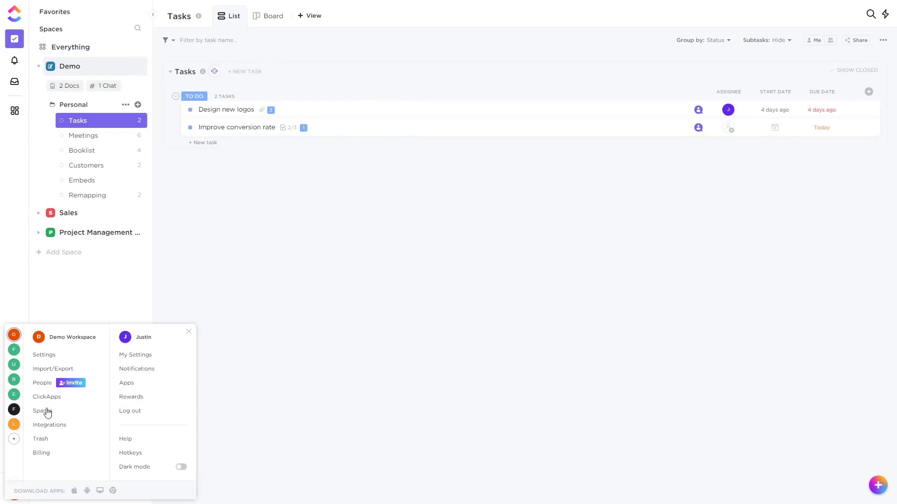
{"action": "left_click", "coordinate": [47, 397]}
{"action": "scroll", "coordinate": [355, 318], "scroll_direction": "down", "scroll_amount": 8}
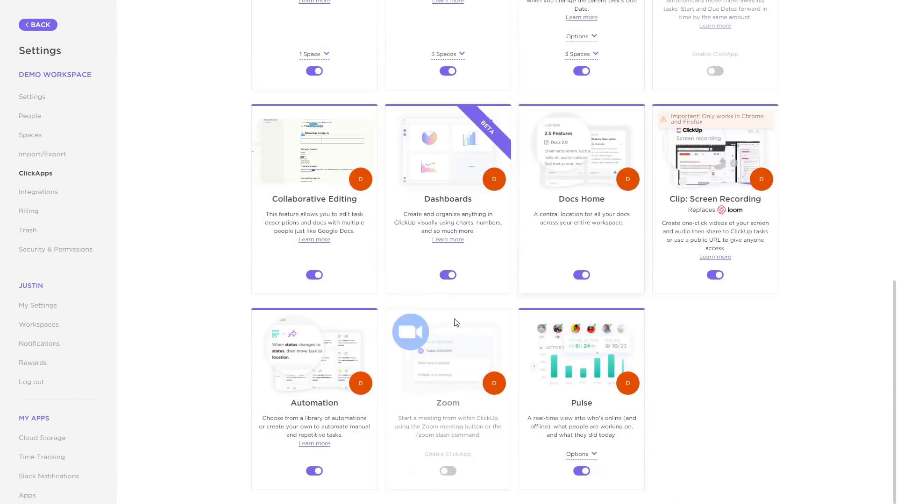
{"action": "left_click", "coordinate": [448, 471]}
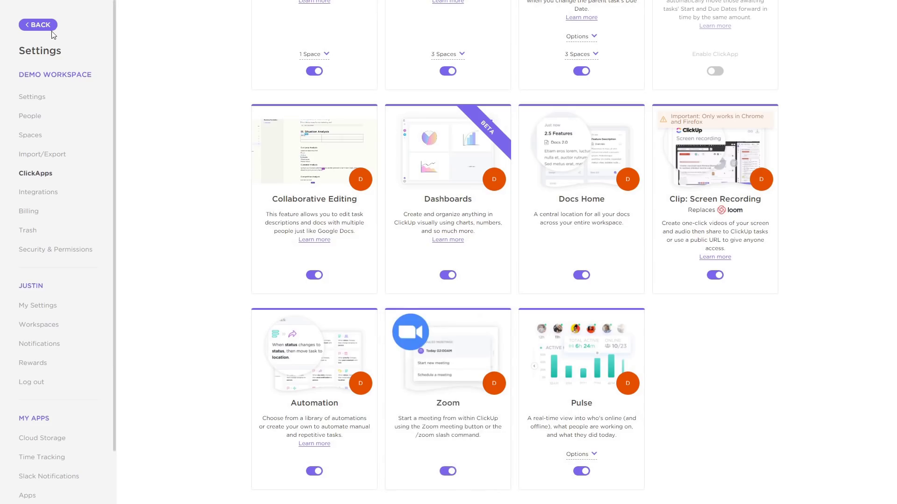
Return to the Tasks list and view the Design new logos task.
{"action": "left_click", "coordinate": [38, 24]}
{"action": "left_click", "coordinate": [327, 114]}
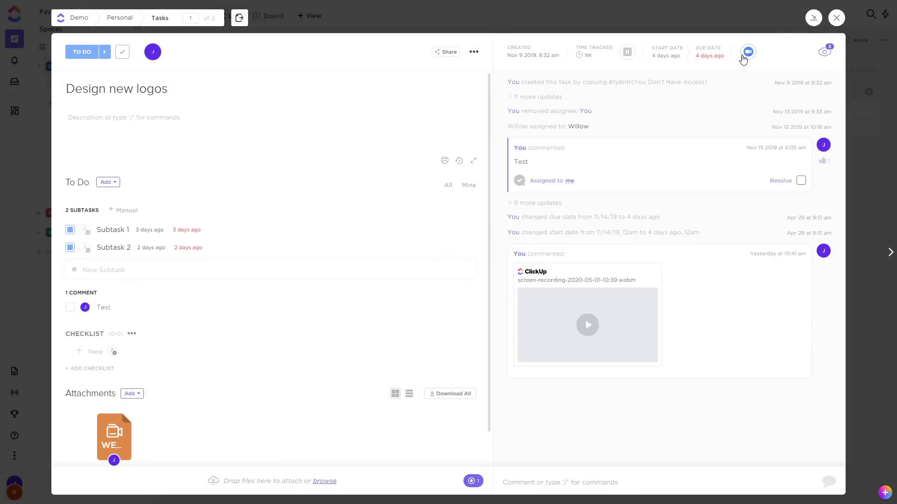
{"action": "left_click", "coordinate": [837, 18]}
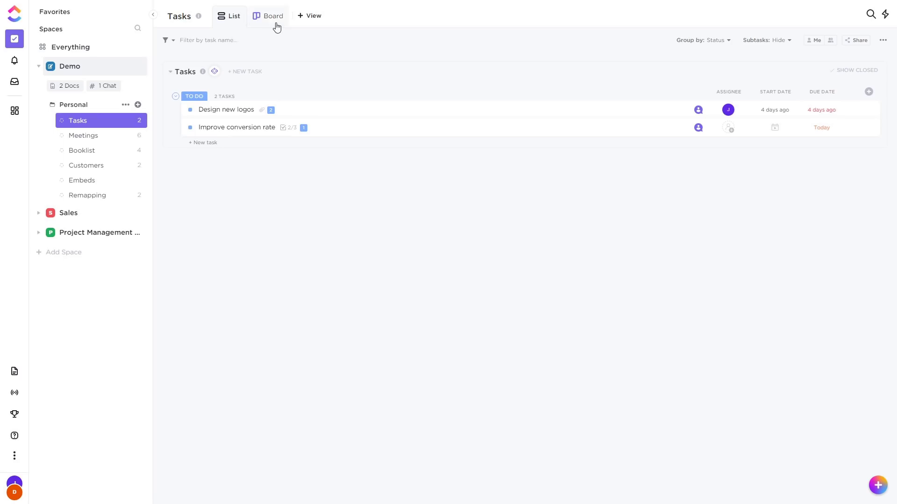
In Everything, pin the List view as its own tab, showing 42 overdue tasks.
{"action": "left_click", "coordinate": [71, 47]}
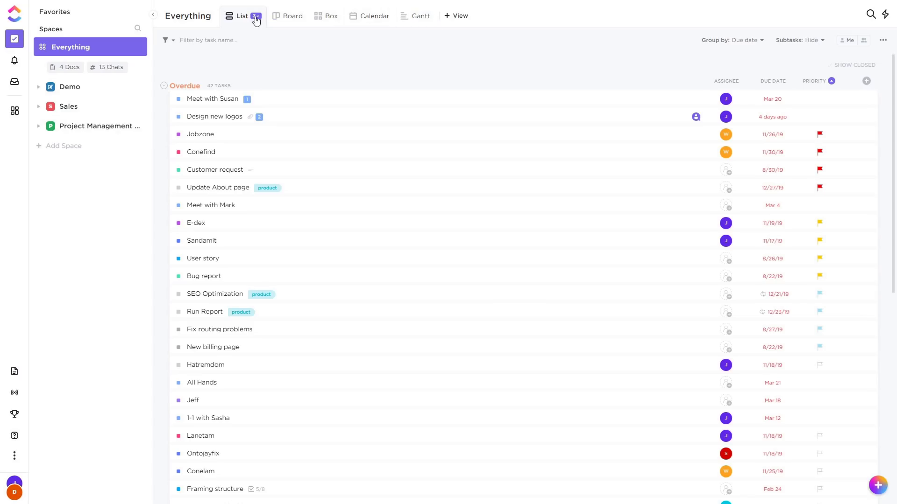
{"action": "left_click", "coordinate": [257, 18]}
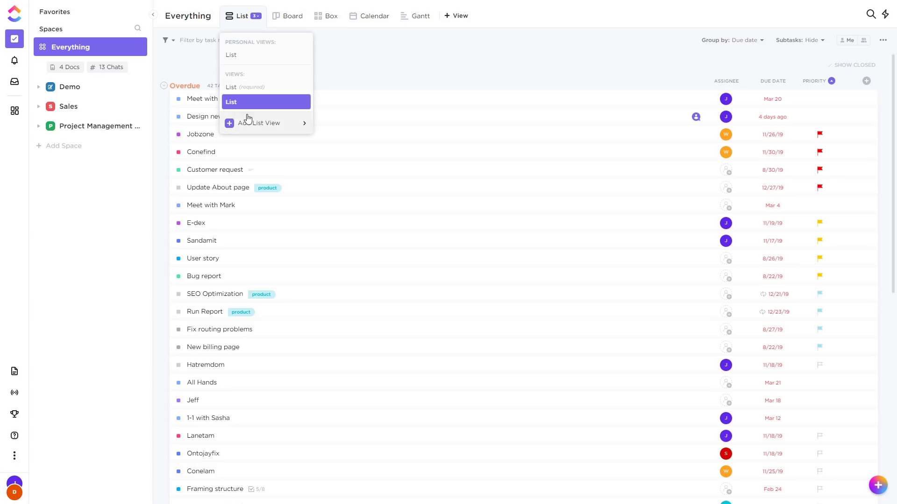
{"action": "left_click", "coordinate": [340, 57]}
{"action": "left_click", "coordinate": [254, 18]}
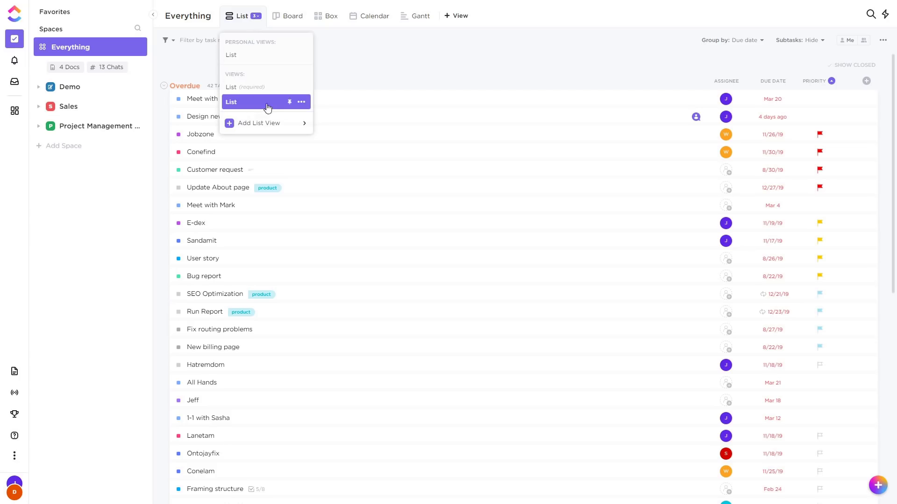
{"action": "left_click", "coordinate": [290, 103]}
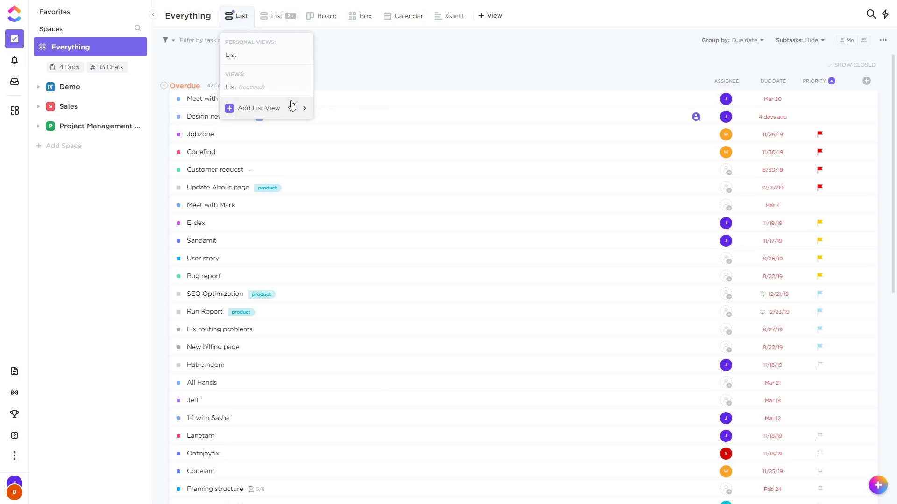
{"action": "left_click", "coordinate": [333, 54]}
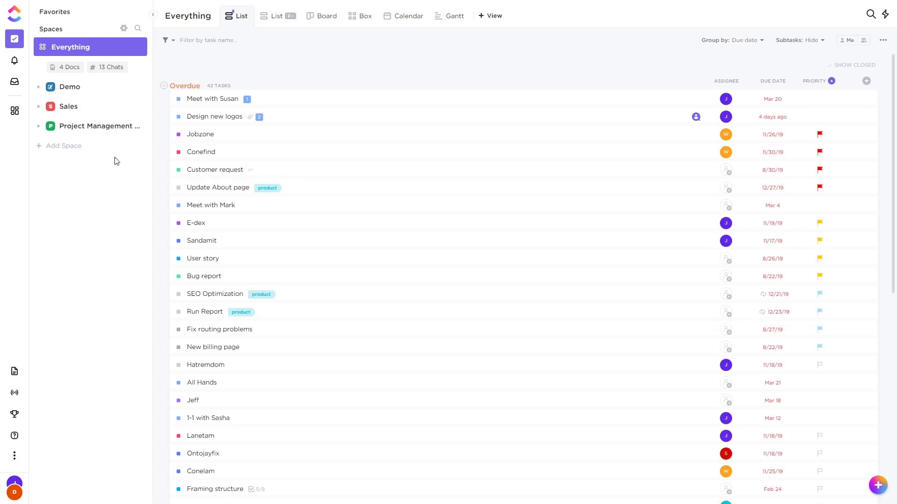
Hide the Demo space, then expand and collapse the 1 hidden space entry.
{"action": "left_click", "coordinate": [126, 87]}
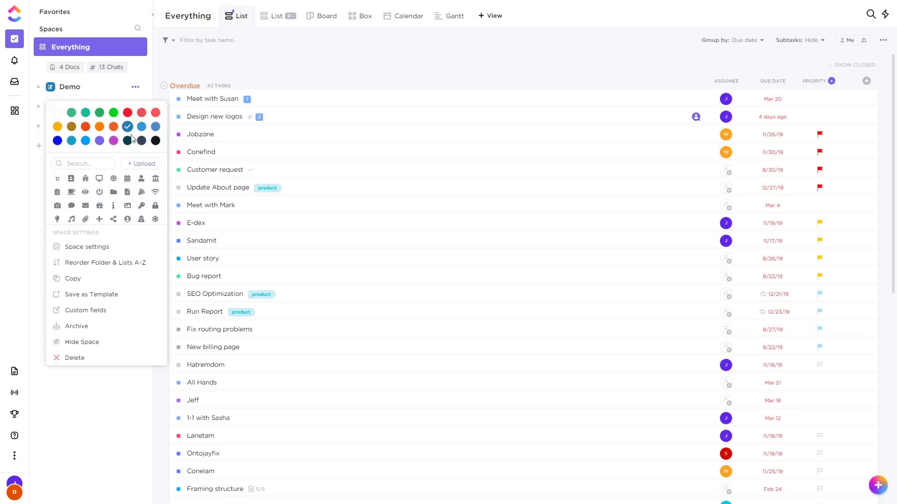
{"action": "left_click", "coordinate": [88, 343]}
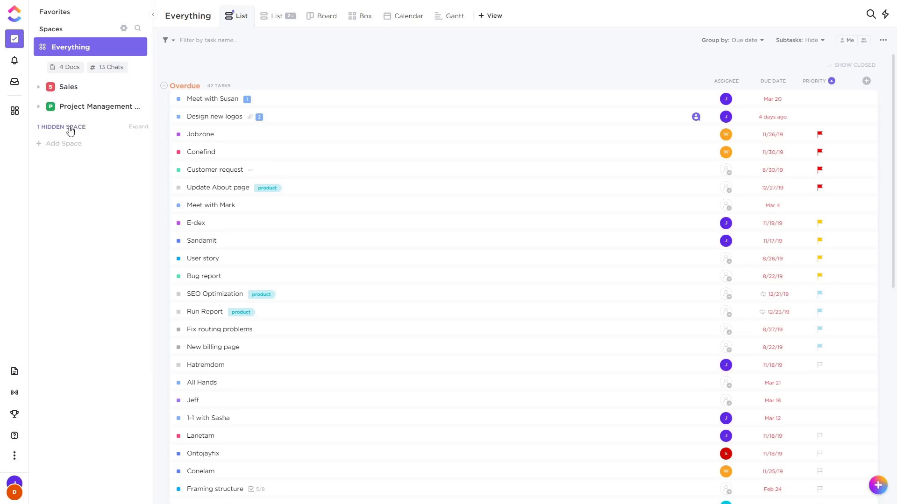
{"action": "left_click", "coordinate": [138, 128]}
{"action": "left_click", "coordinate": [140, 129]}
Insert a List of tasks block into the Blank Page doc using /list.
{"action": "left_click", "coordinate": [17, 372]}
{"action": "left_click", "coordinate": [196, 150]}
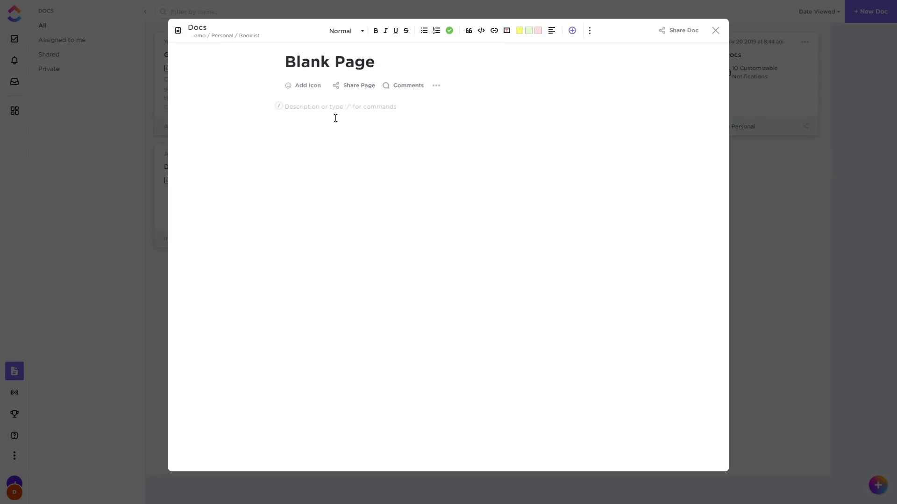
{"action": "left_click", "coordinate": [335, 118]}
{"action": "type", "text": "/list"}
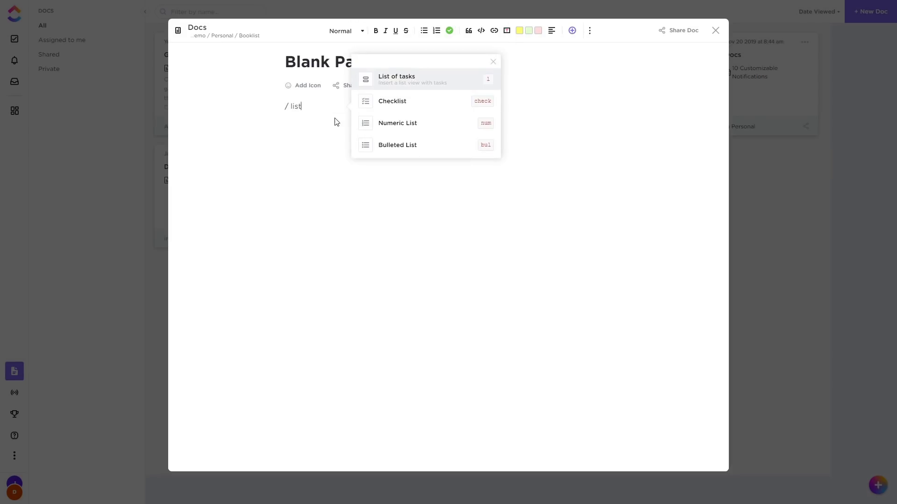
{"action": "left_click", "coordinate": [404, 84]}
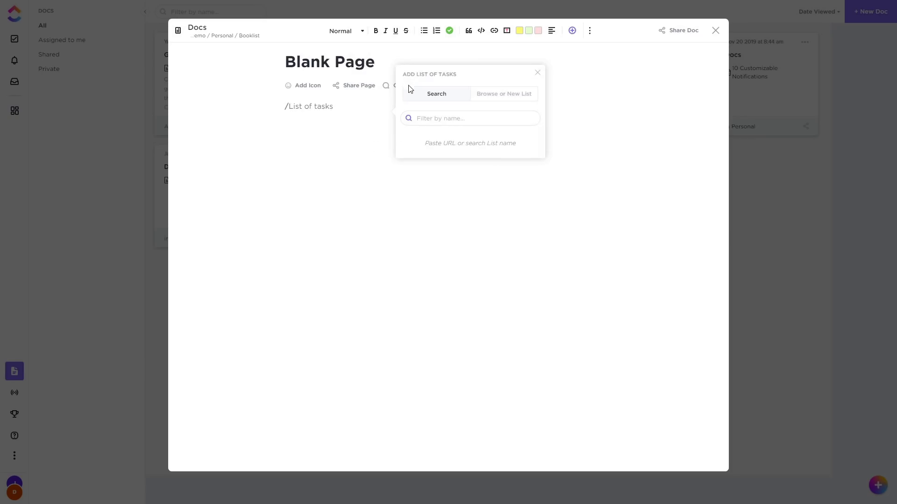
Choose the Sales space's Orders list as the embedded task list.
{"action": "left_click", "coordinate": [499, 95]}
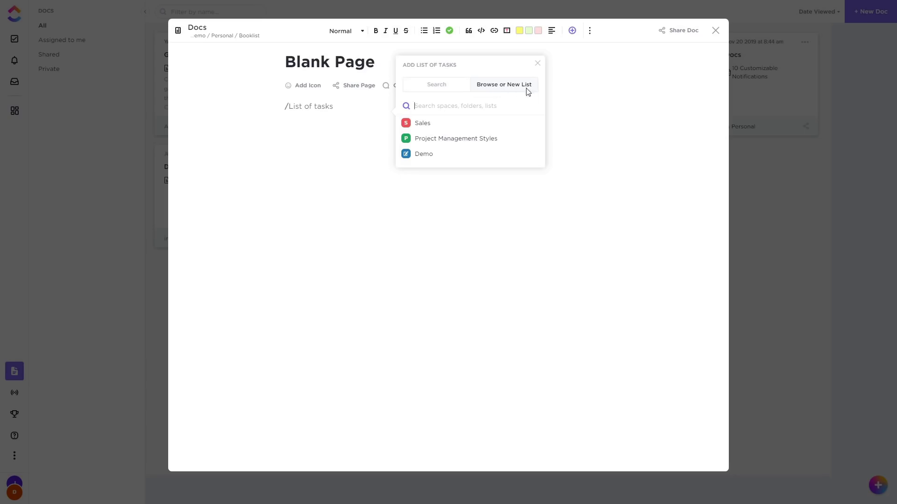
{"action": "left_click", "coordinate": [436, 124]}
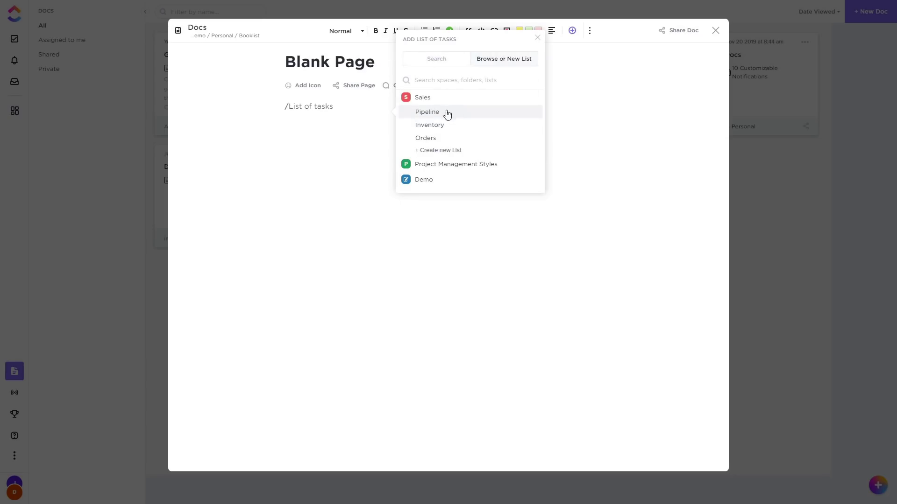
{"action": "left_click", "coordinate": [442, 138]}
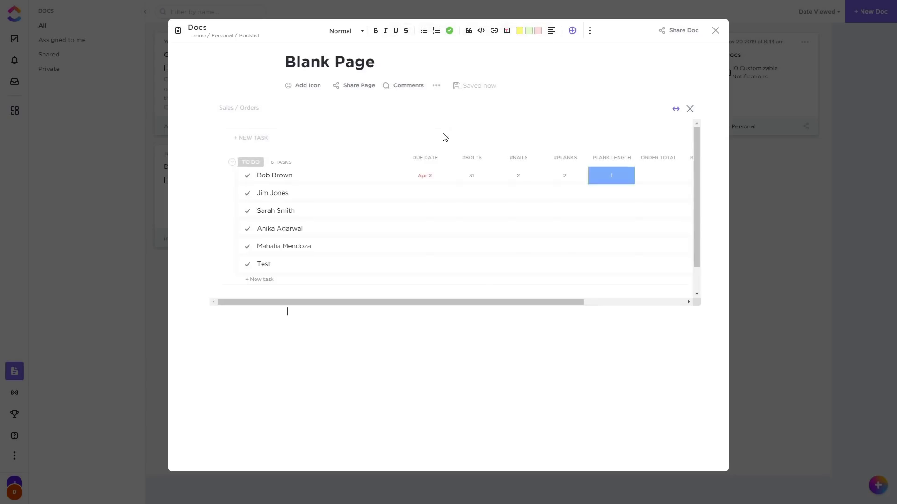
Hide the Plank Length and Order Total columns in the embedded Orders table.
{"action": "left_click", "coordinate": [602, 158]}
{"action": "left_click", "coordinate": [626, 260]}
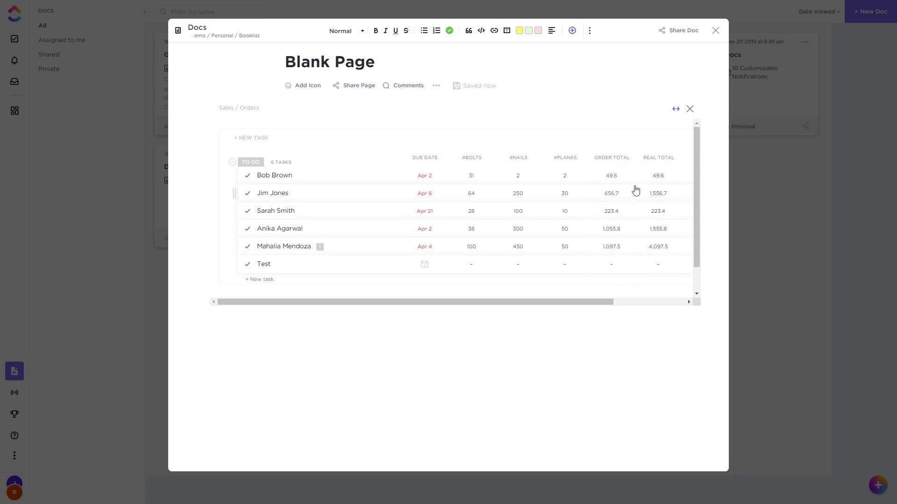
{"action": "left_click", "coordinate": [612, 158]}
{"action": "left_click", "coordinate": [626, 235]}
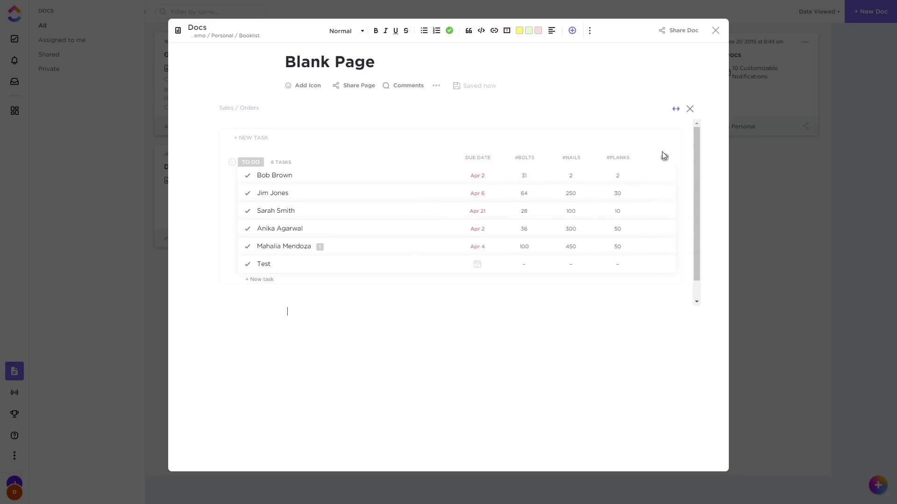
Add the Plank Length column back to the embedded table.
{"action": "left_click", "coordinate": [664, 157]}
{"action": "scroll", "coordinate": [632, 243], "scroll_direction": "down", "scroll_amount": 5}
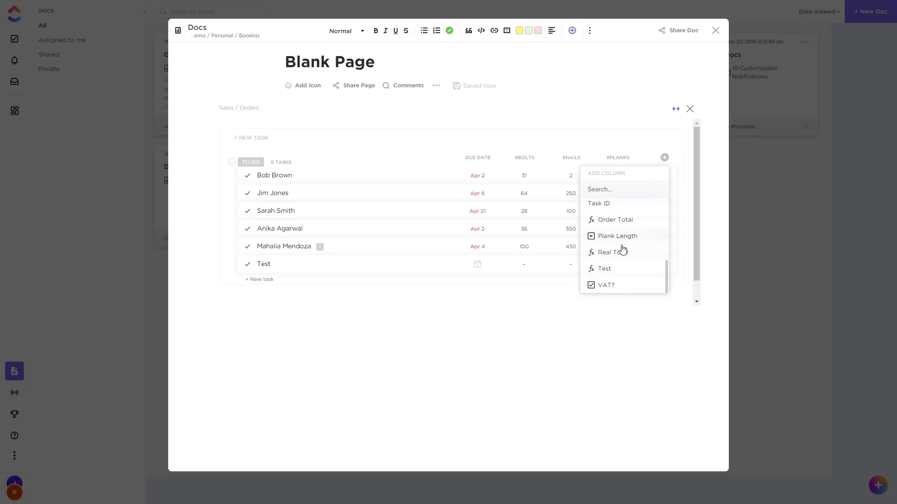
{"action": "left_click", "coordinate": [627, 237]}
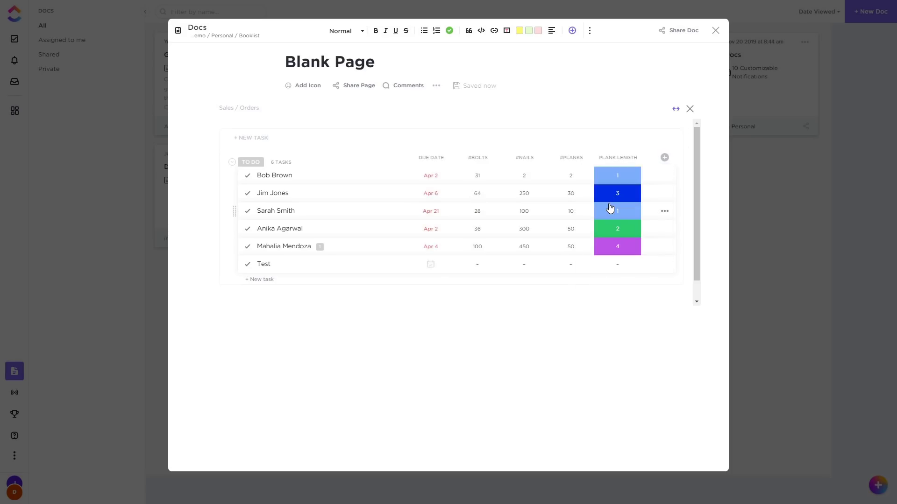
{"action": "left_click", "coordinate": [288, 86]}
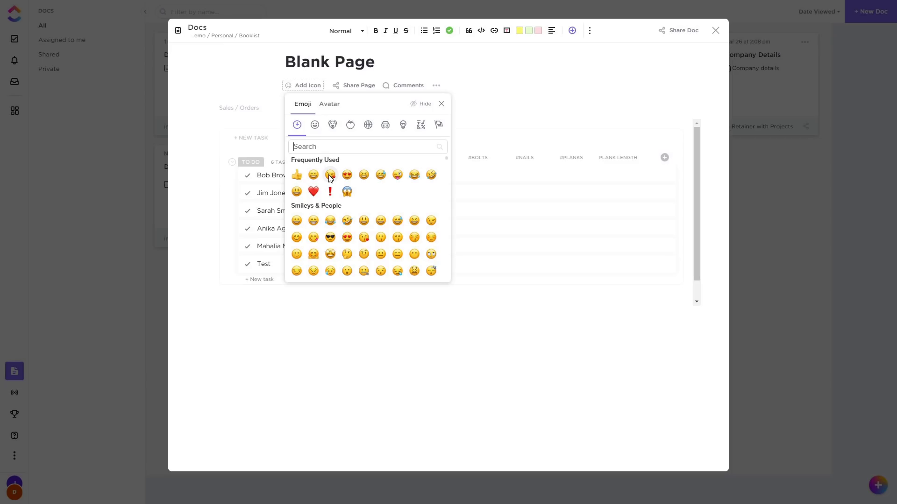
Give Blank Page a smiley icon and add a new page named 'Page 2'.
{"action": "left_click", "coordinate": [297, 192]}
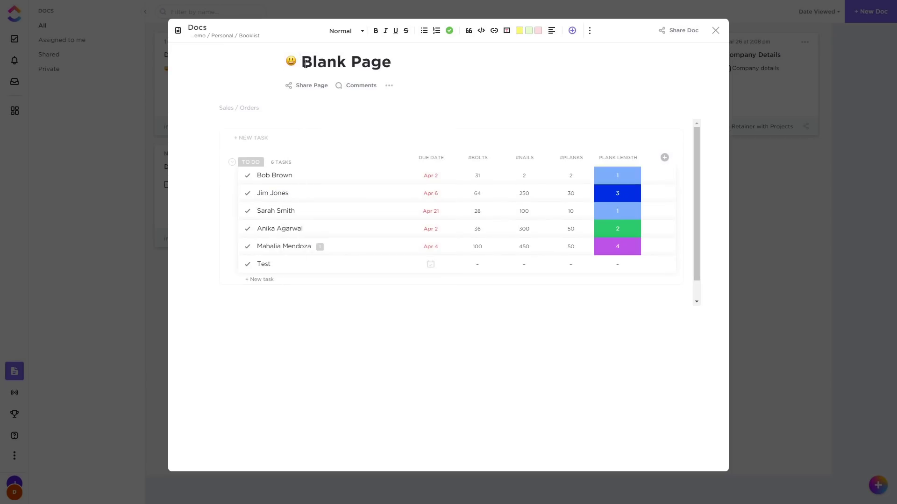
{"action": "left_click", "coordinate": [169, 138]}
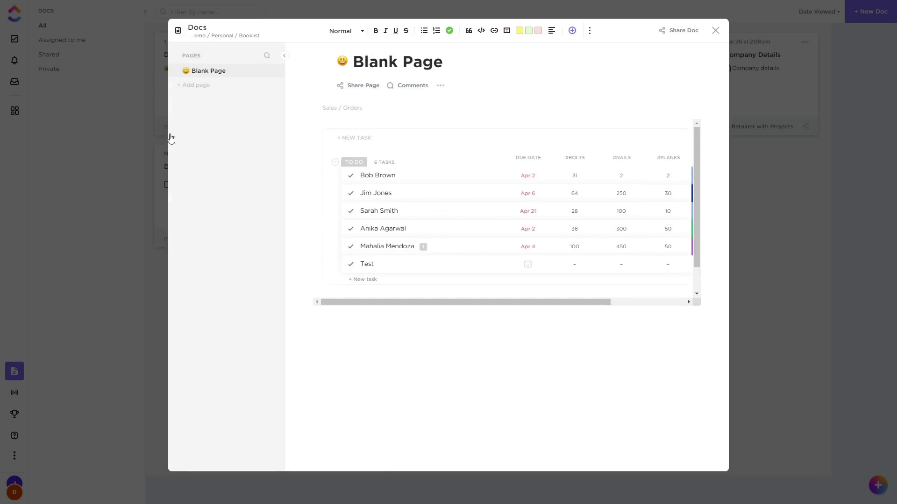
{"action": "left_click", "coordinate": [200, 84]}
{"action": "type", "text": "Page"}
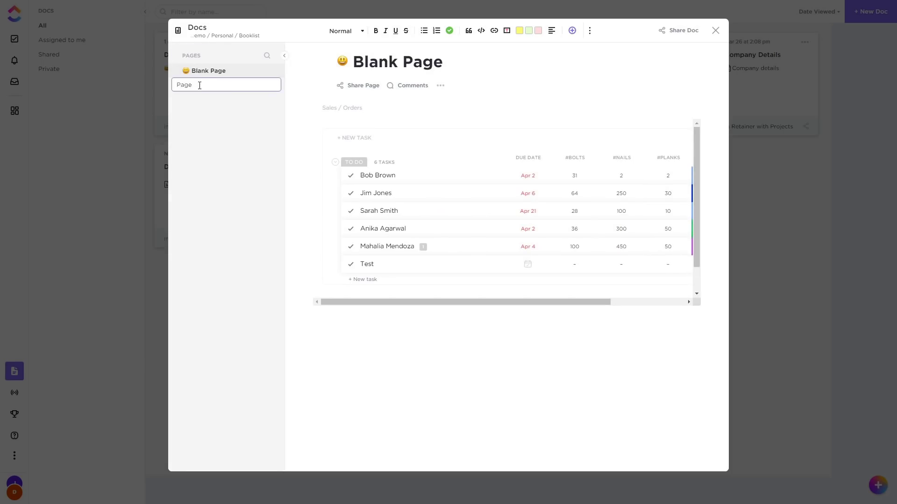
{"action": "type", "text": " 2"}
{"action": "key", "text": "Return"}
Give Page 2 a blue arch icon from the Avatar symbols.
{"action": "left_click", "coordinate": [342, 62]}
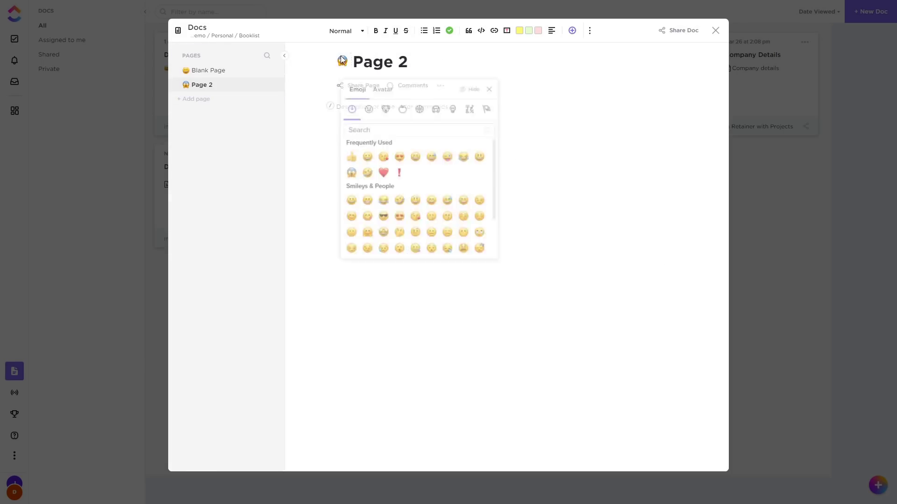
{"action": "left_click", "coordinate": [381, 85]}
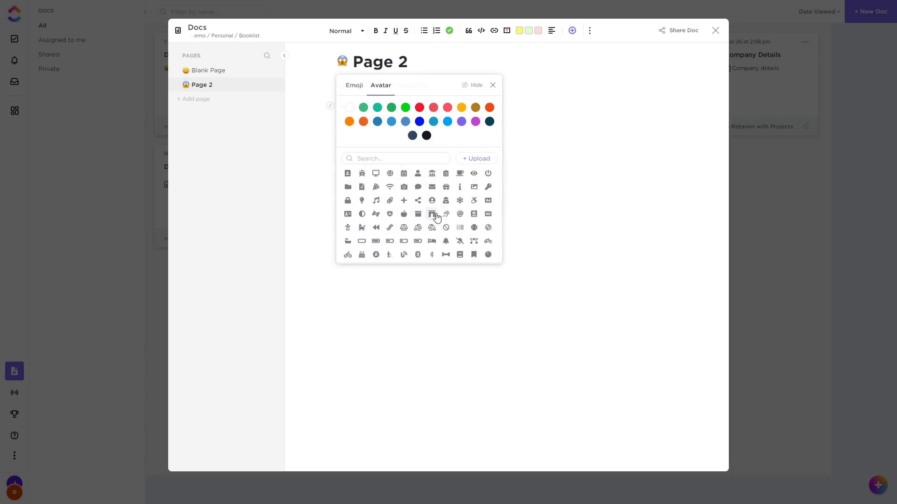
{"action": "left_click", "coordinate": [433, 215]}
{"action": "left_click", "coordinate": [343, 62]}
{"action": "left_click", "coordinate": [419, 122]}
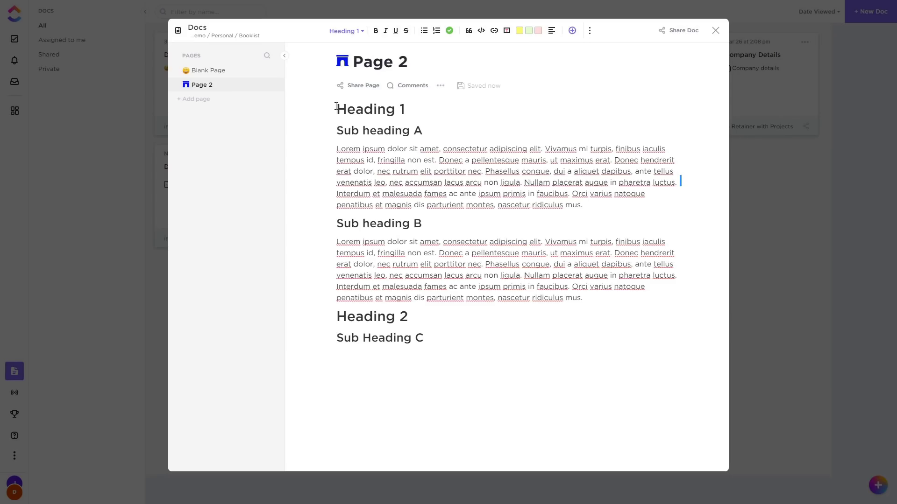
Insert a Table of contents block with /tc above Heading 1.
{"action": "key", "text": "Return"}
{"action": "key", "text": "Return"}
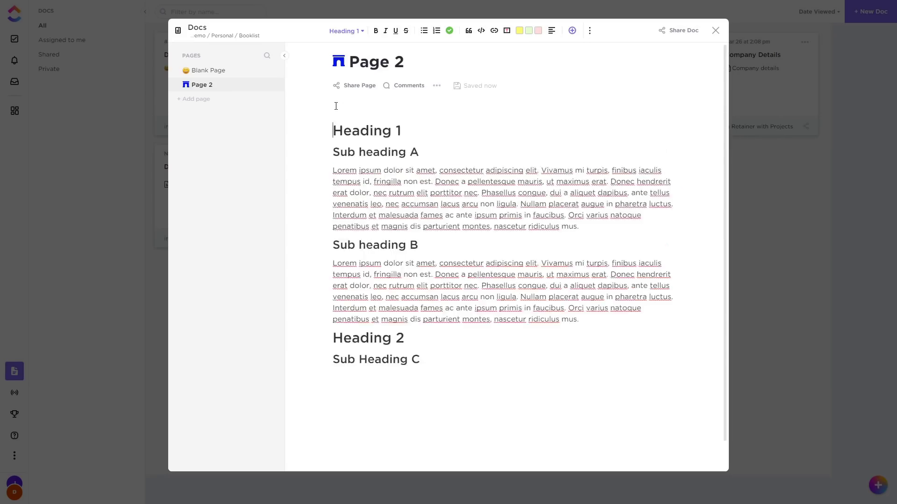
{"action": "type", "text": "/"}
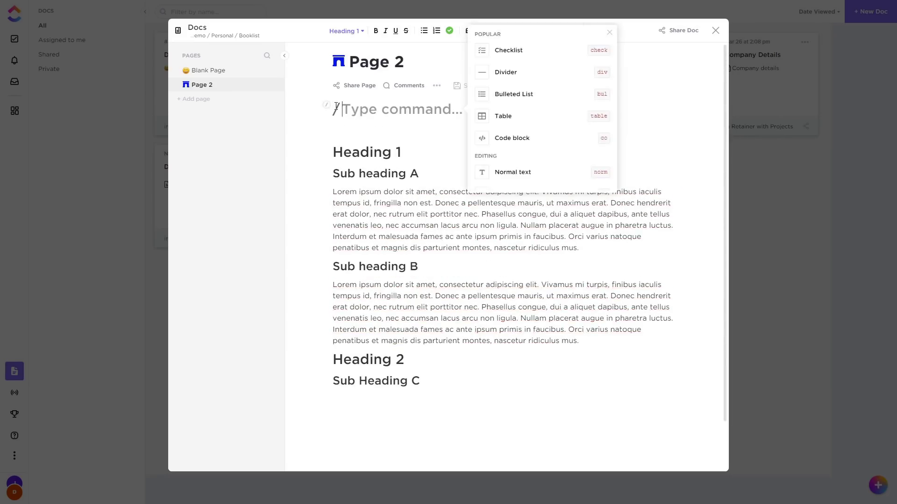
{"action": "type", "text": "tc"}
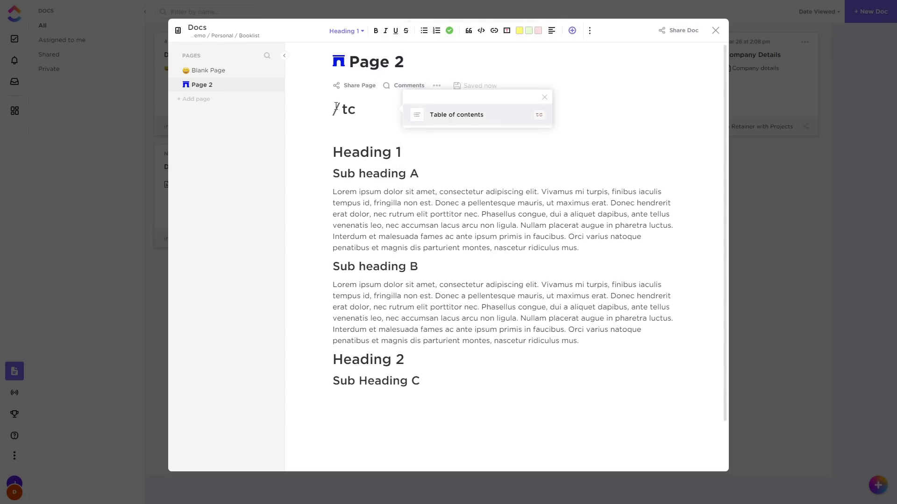
{"action": "key", "text": "Return"}
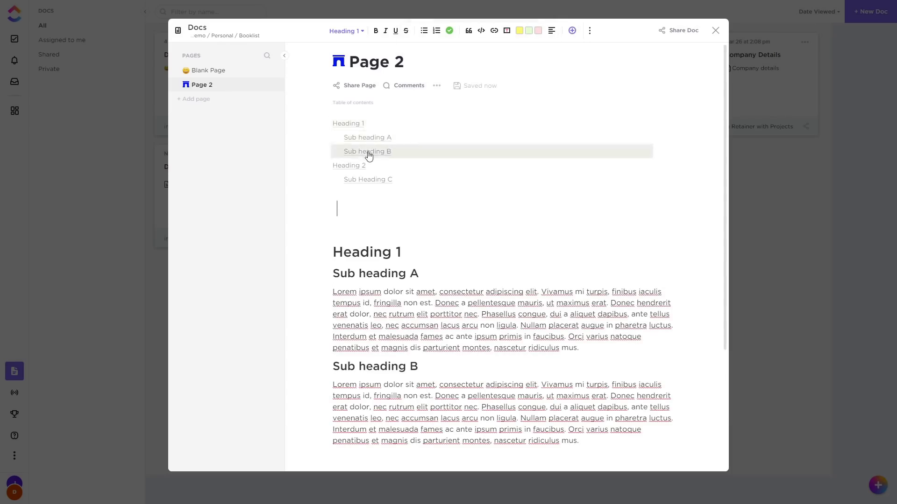
{"action": "key", "text": "Delete"}
{"action": "key", "text": "Delete"}
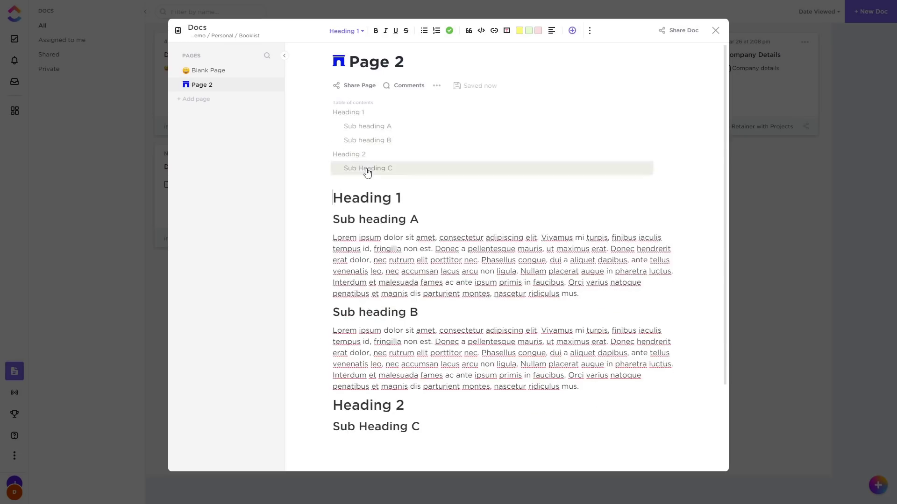
Test the contents by jumping to Sub Heading C, then return above Sub heading A.
{"action": "left_click", "coordinate": [368, 169]}
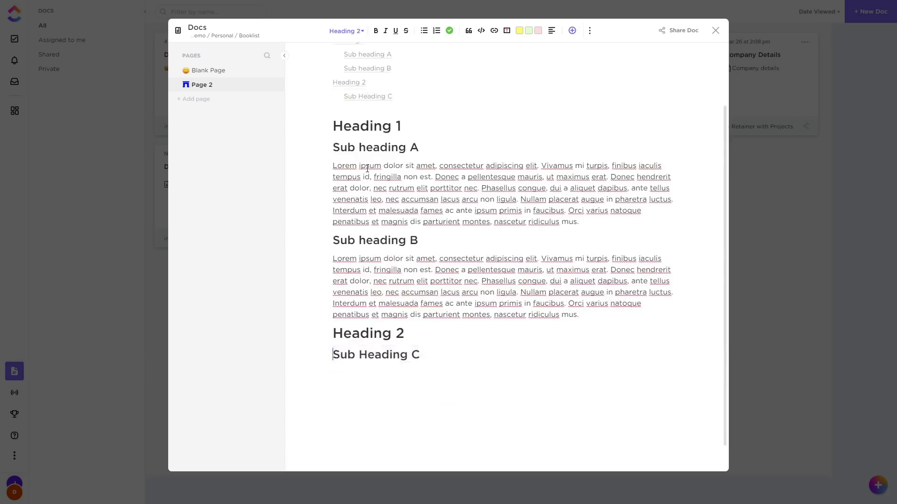
{"action": "scroll", "coordinate": [345, 236], "scroll_direction": "up", "scroll_amount": 2}
{"action": "left_click", "coordinate": [345, 236]}
{"action": "left_click", "coordinate": [333, 220]}
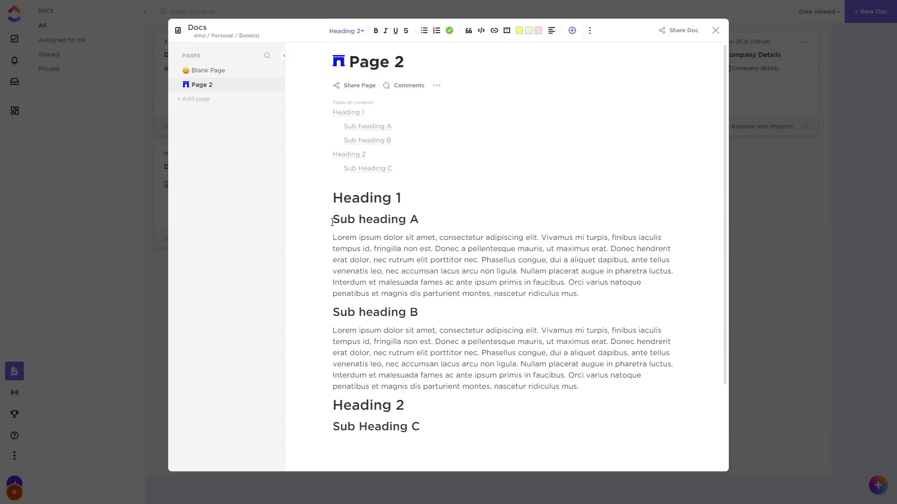
Insert a Success banner under Heading 1 reading 'This is highlighted'.
{"action": "key", "text": "Return"}
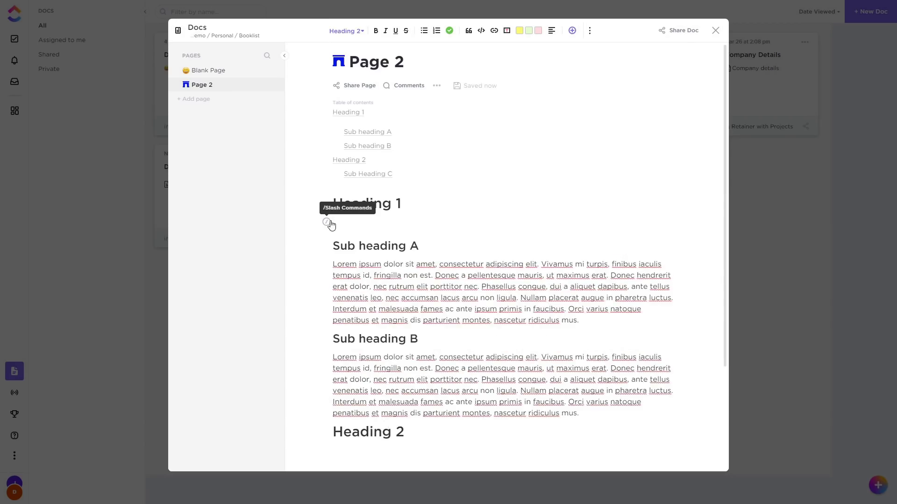
{"action": "left_click", "coordinate": [329, 223]}
{"action": "type", "text": "banner"}
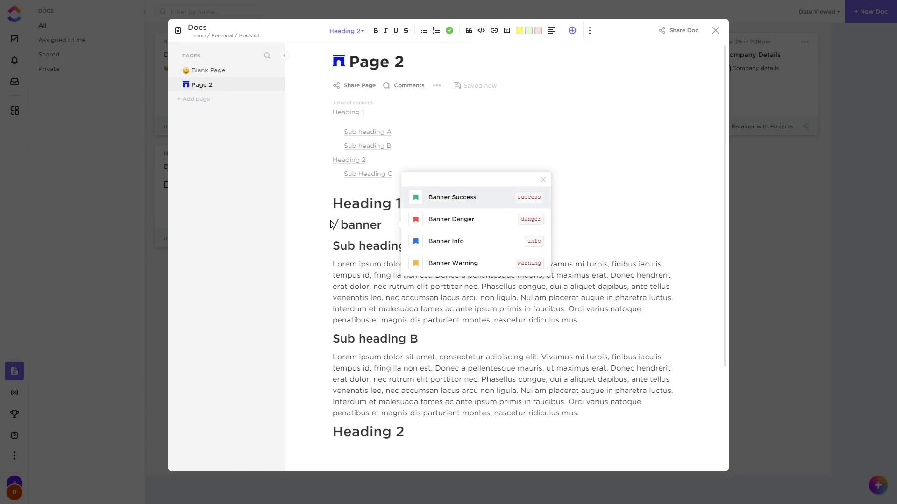
{"action": "key", "text": "BackSpace"}
{"action": "key", "text": "BackSpace"}
{"action": "key", "text": "BackSpace"}
{"action": "key", "text": "BackSpace"}
{"action": "type", "text": "success"}
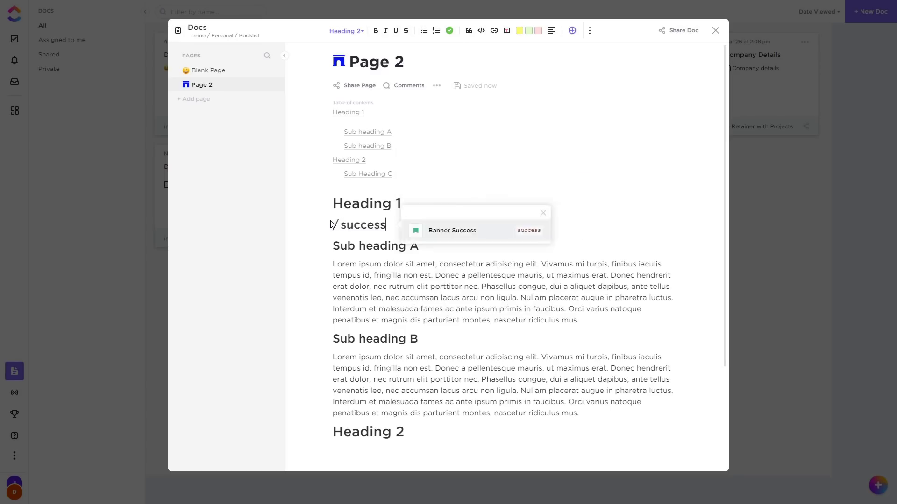
{"action": "key", "text": "Return"}
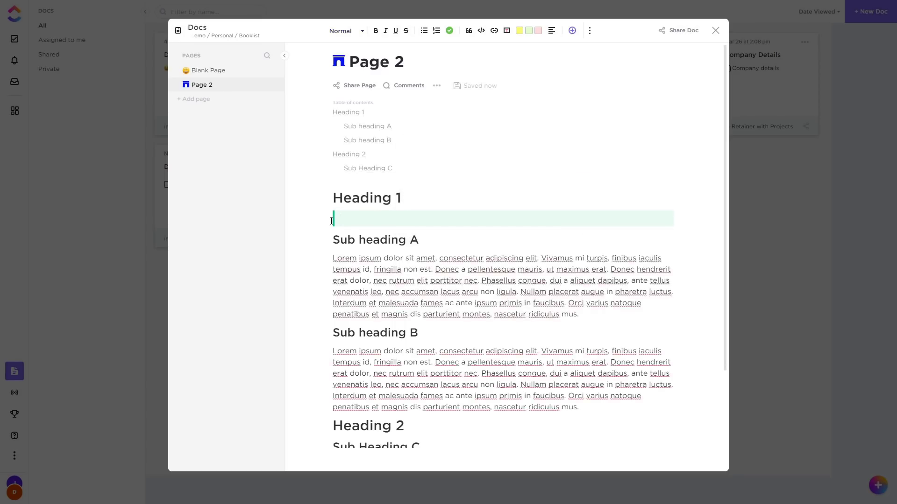
{"action": "type", "text": "This is highlighted"}
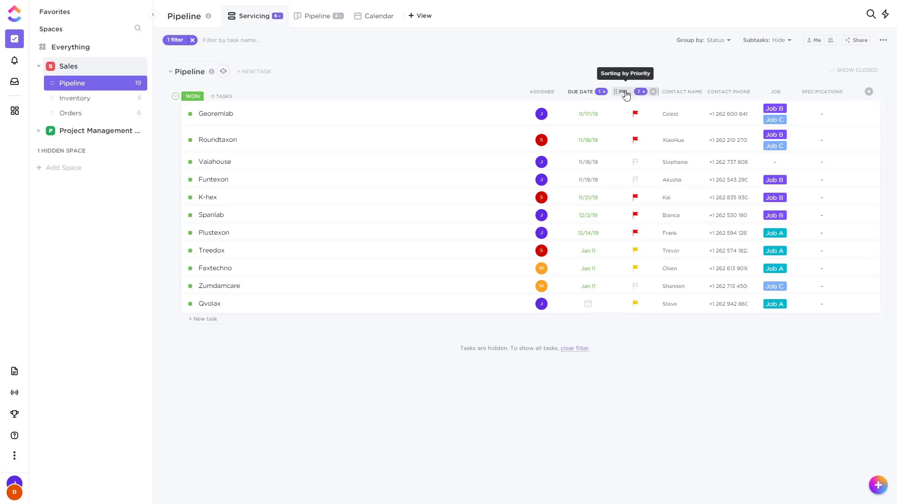
Move Priority ahead of Due Date, reverse Due Date, then restore Due Date-then-Priority sorting.
{"action": "left_click", "coordinate": [627, 94]}
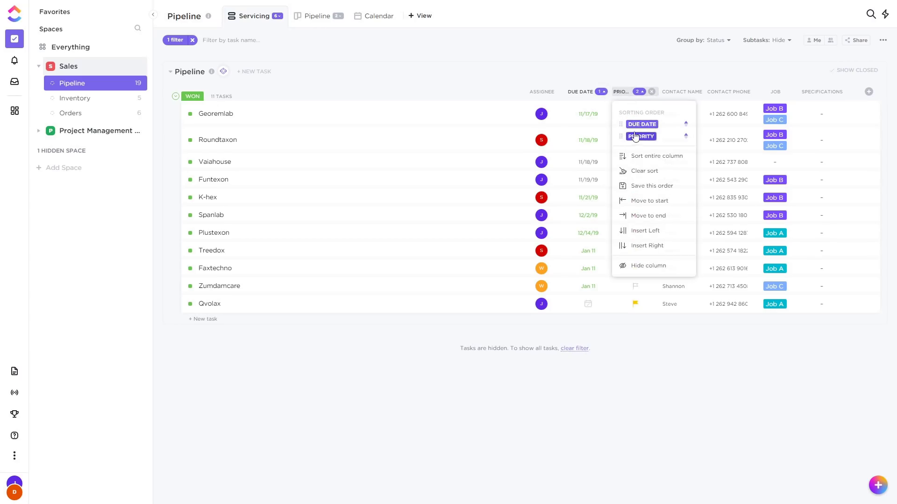
{"action": "left_click_drag", "start_coordinate": [623, 123], "coordinate": [625, 137]}
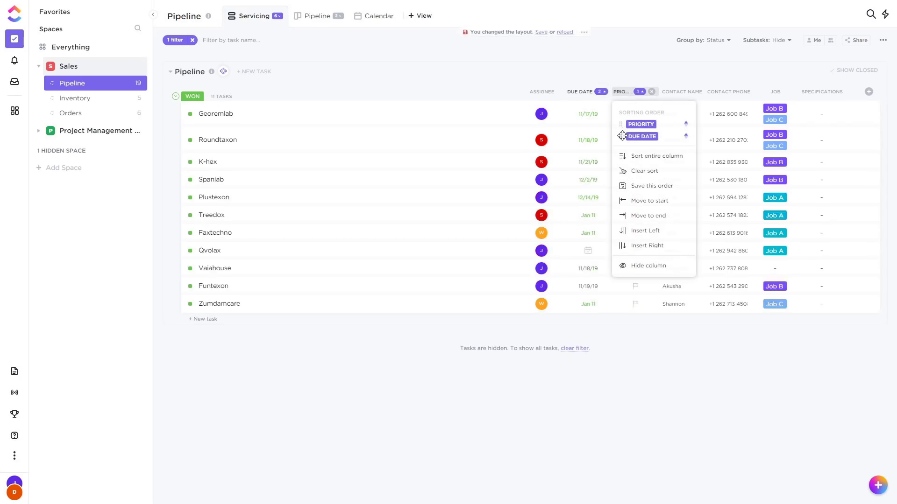
{"action": "left_click", "coordinate": [685, 136]}
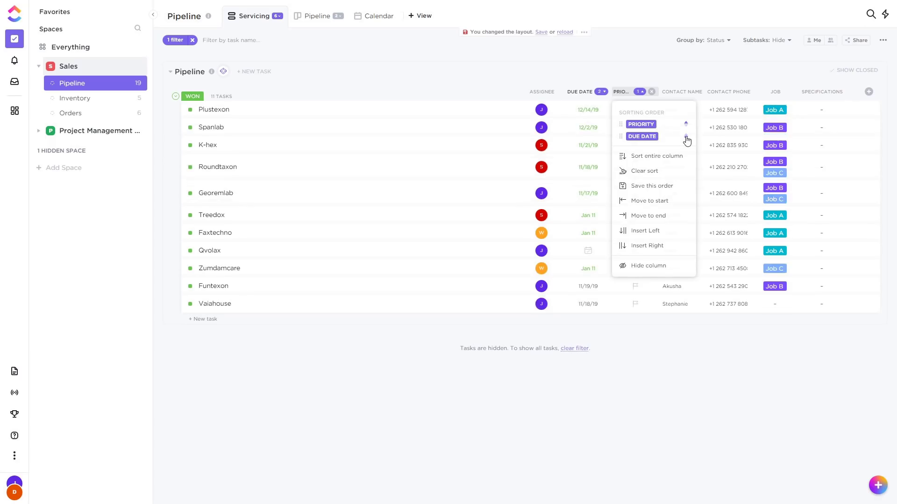
{"action": "left_click", "coordinate": [687, 140]}
{"action": "left_click", "coordinate": [15, 492]}
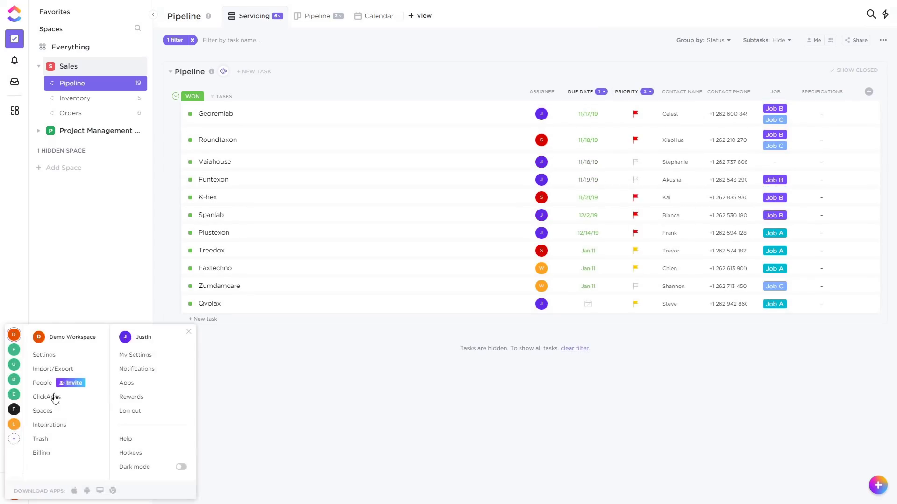
Show the workspace's Security & Permissions settings, scrolled down to the Advanced permissions table by role.
{"action": "left_click", "coordinate": [45, 356]}
{"action": "left_click", "coordinate": [50, 250]}
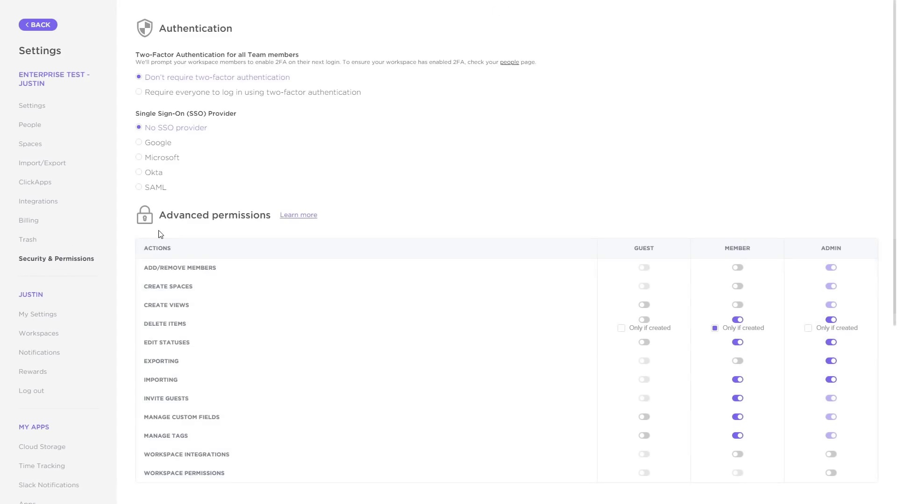
{"action": "scroll", "coordinate": [549, 162], "scroll_direction": "down", "scroll_amount": 2}
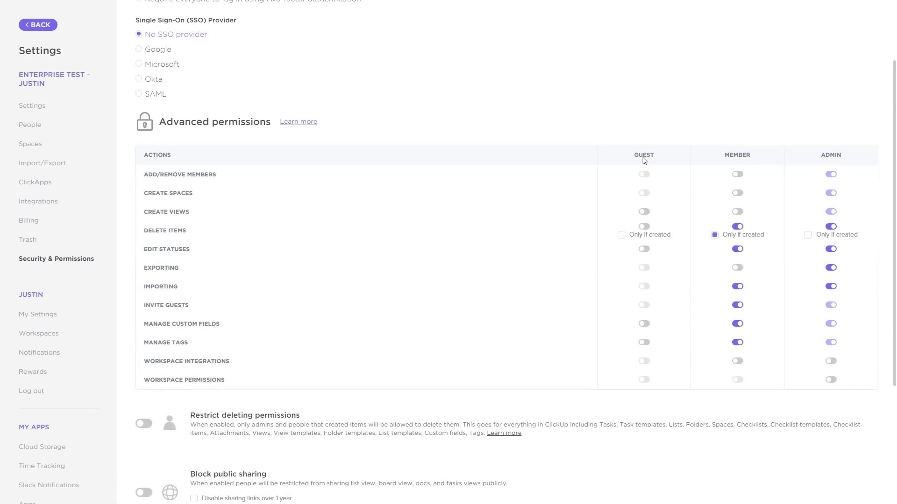